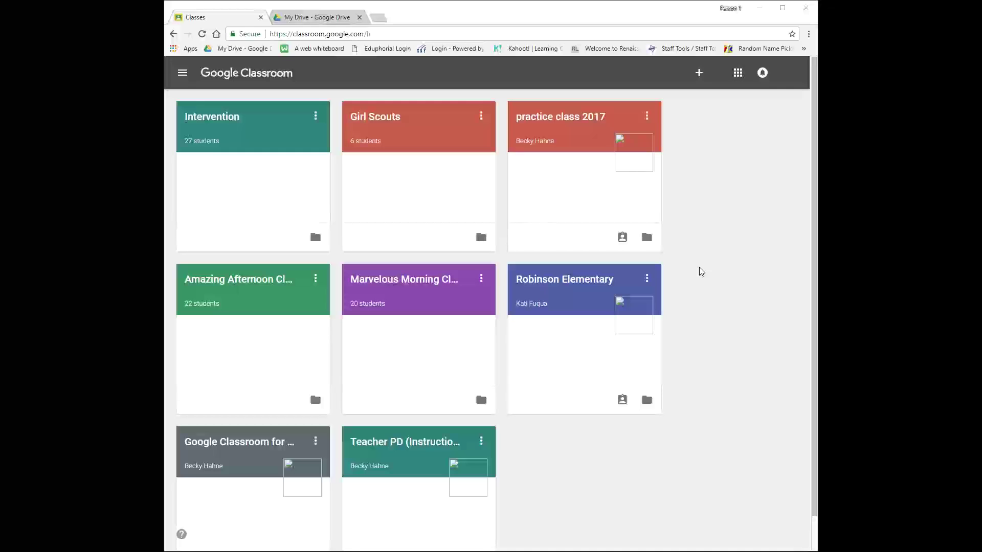
Open the Ben Franklin assignment in Marvelous Morning Class, select all students for returning work, and go back to the stream
click(415, 280)
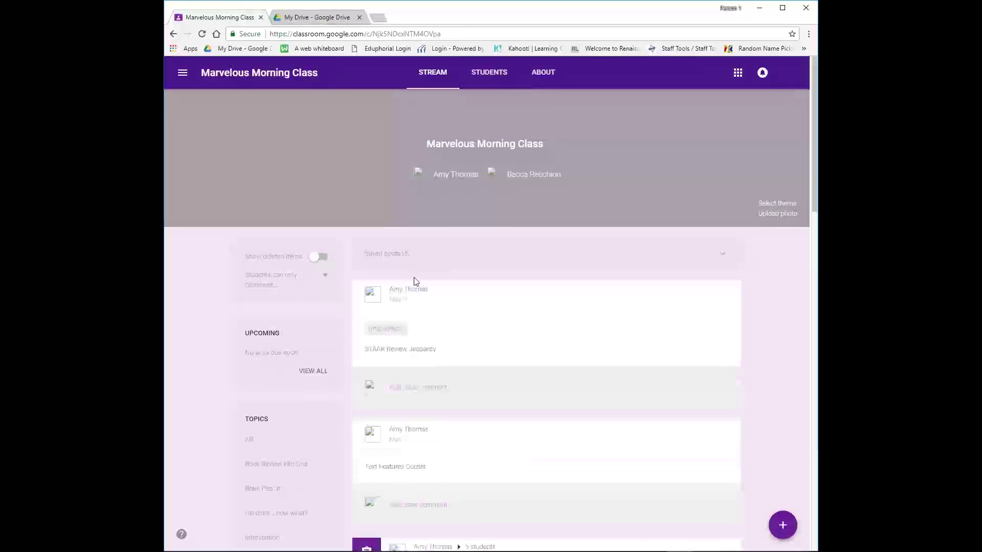
scroll(367, 362, down, 5)
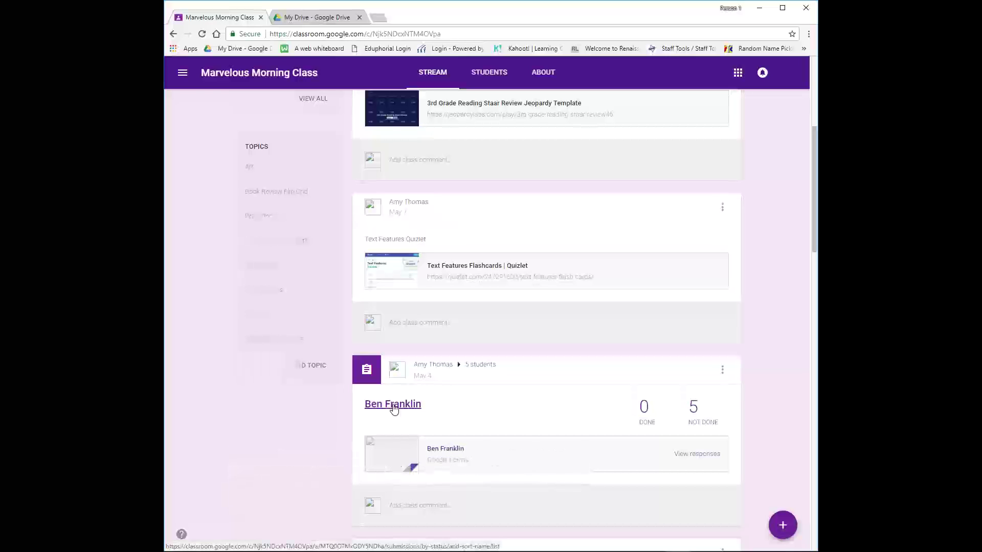
click(394, 405)
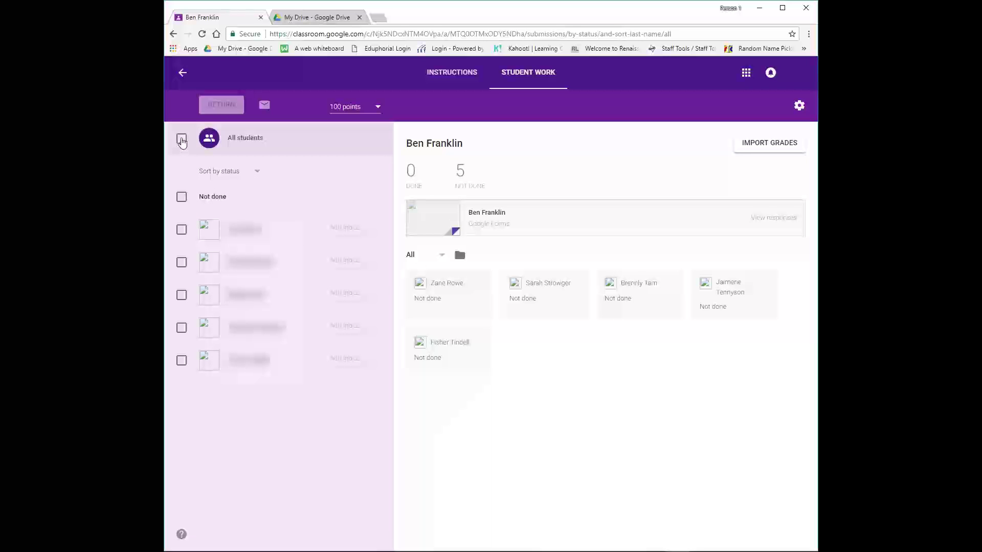
click(181, 140)
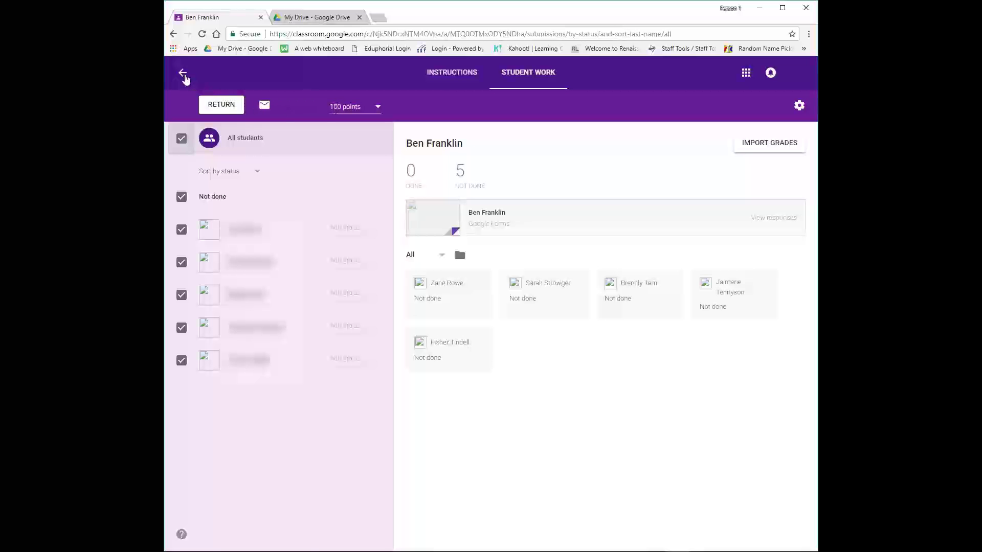
click(184, 77)
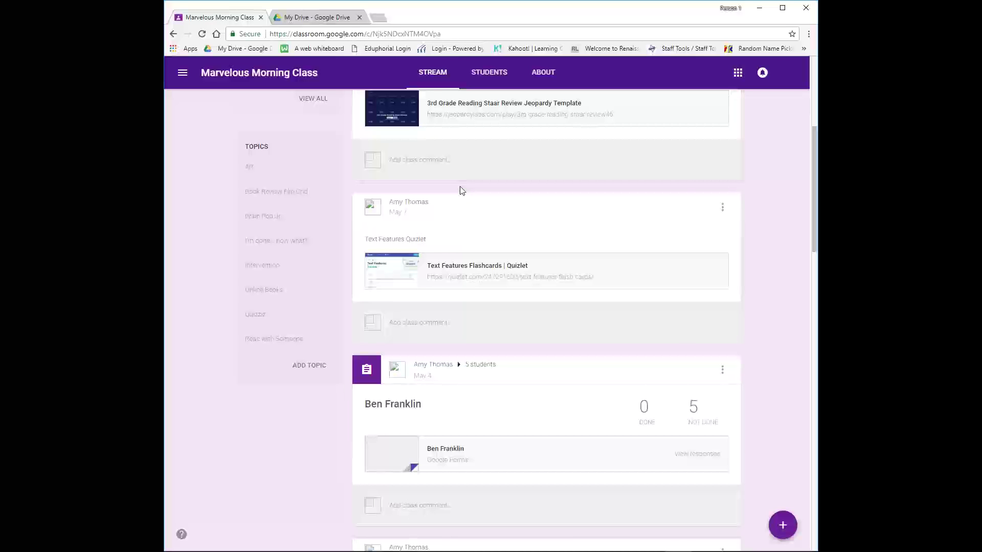
In the class's student list, select all students to view the available bulk actions, and clear the selection
scroll(462, 187, up, 1)
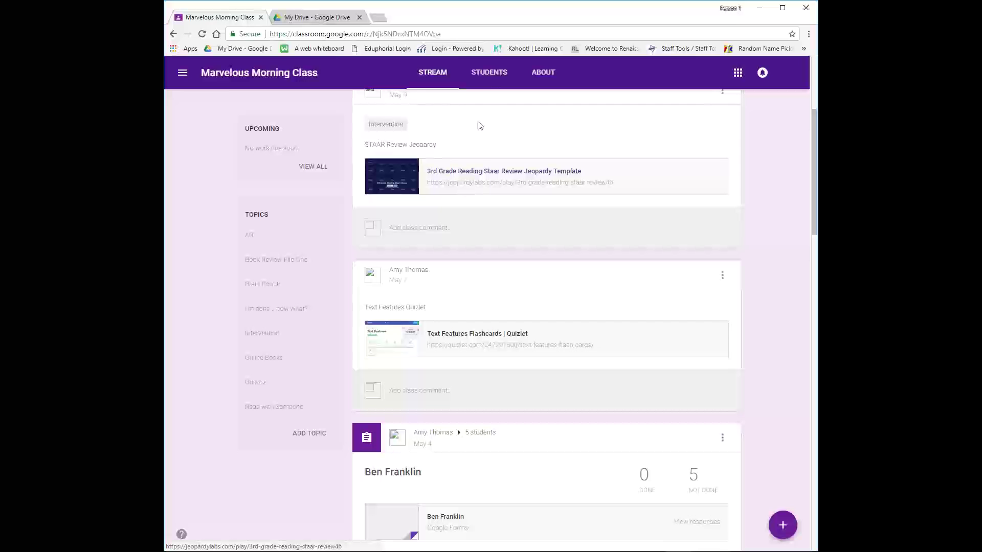
click(489, 76)
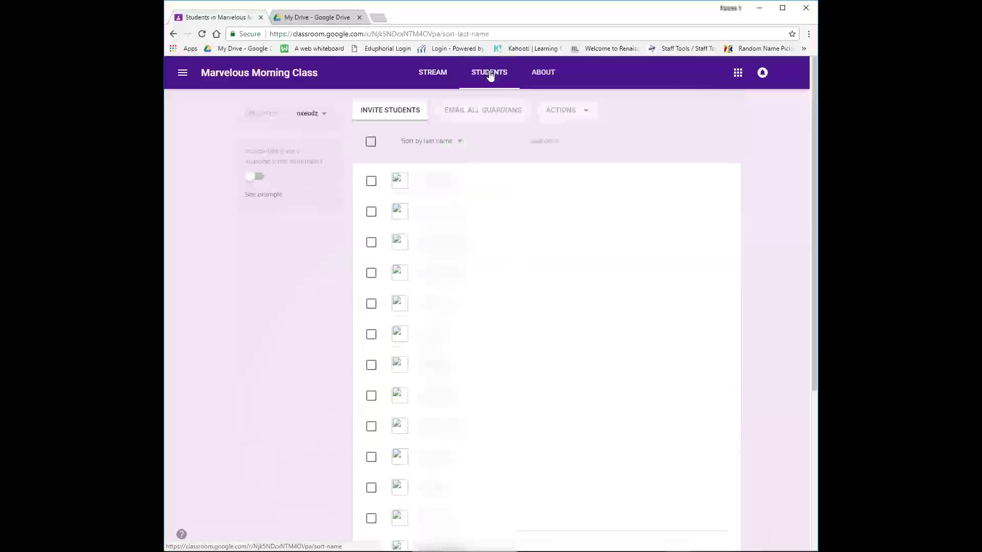
click(371, 143)
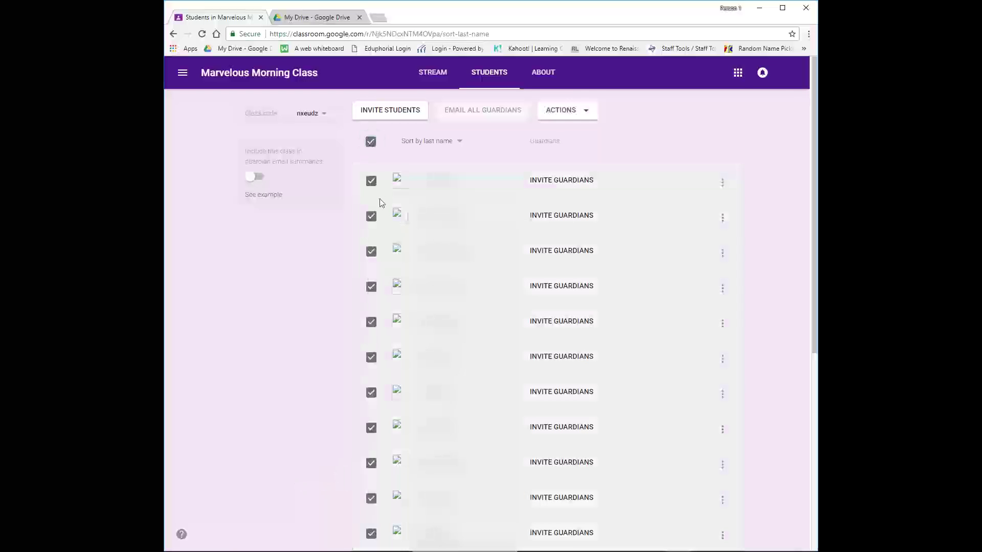
click(590, 115)
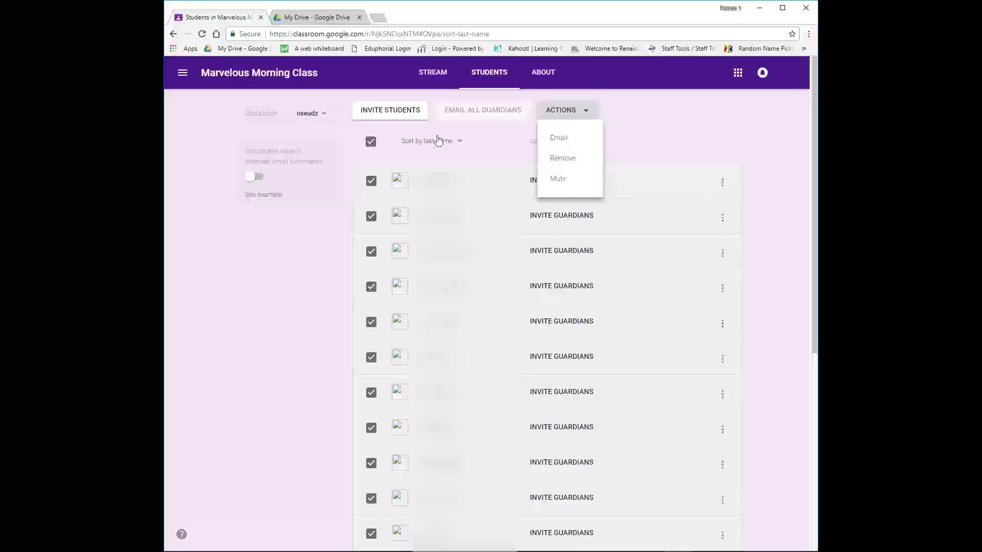
click(370, 146)
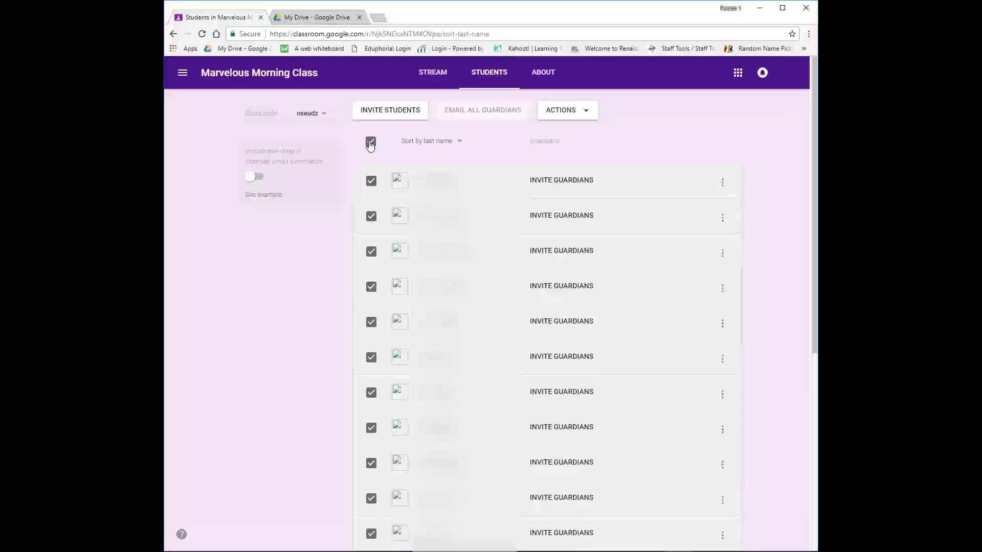
click(371, 143)
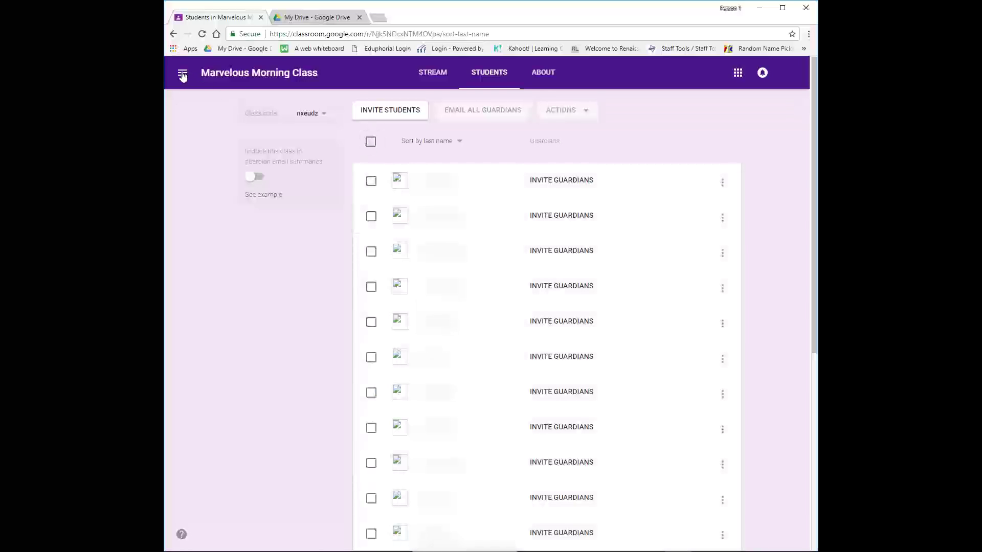
Return to the overview of all classes
click(183, 72)
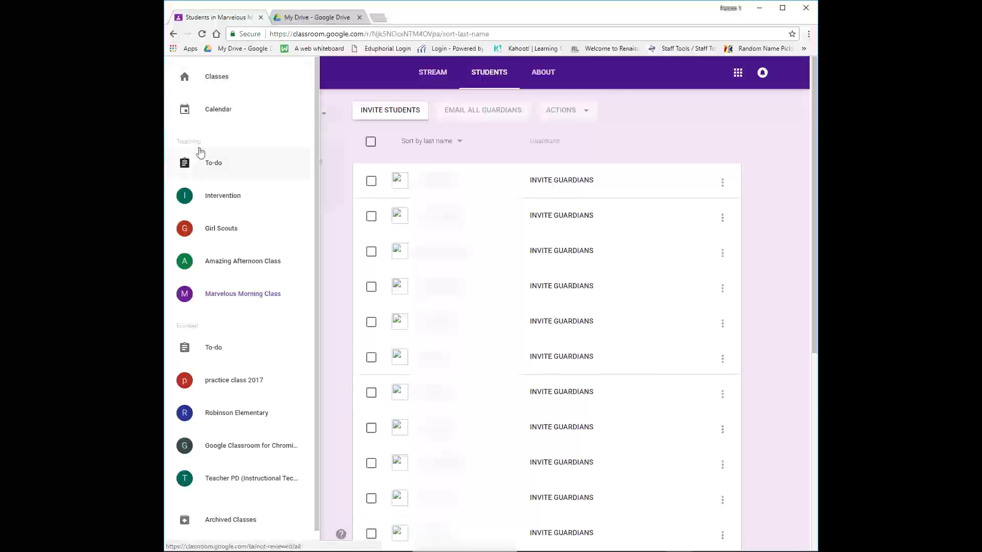
click(186, 75)
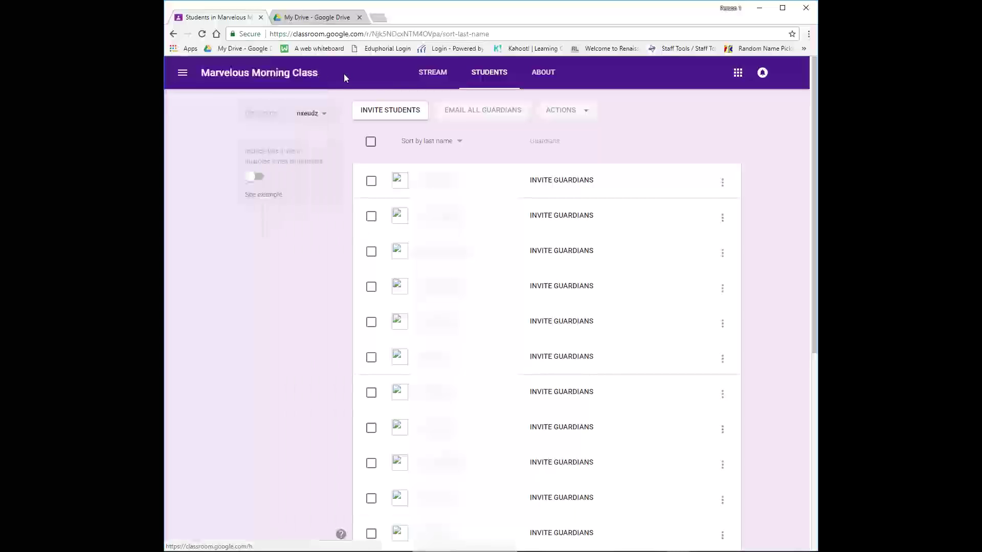
click(183, 75)
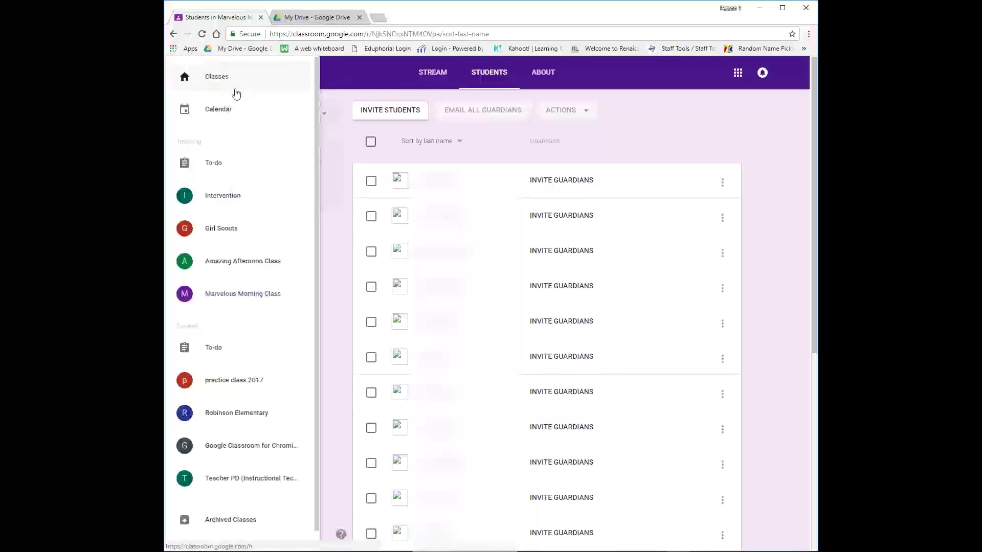
click(228, 78)
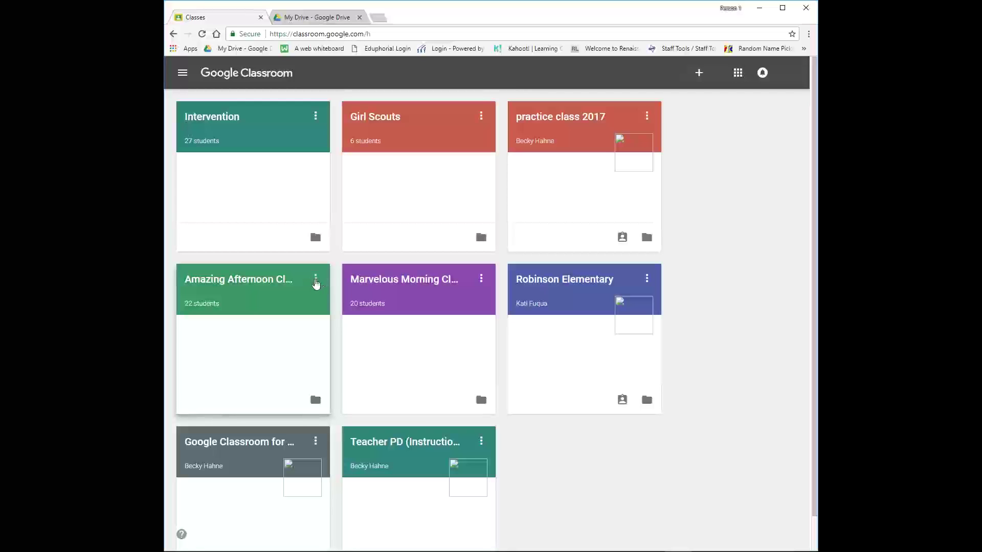
Bring up the archive confirmation for Amazing Afternoon Class and cancel it
click(316, 279)
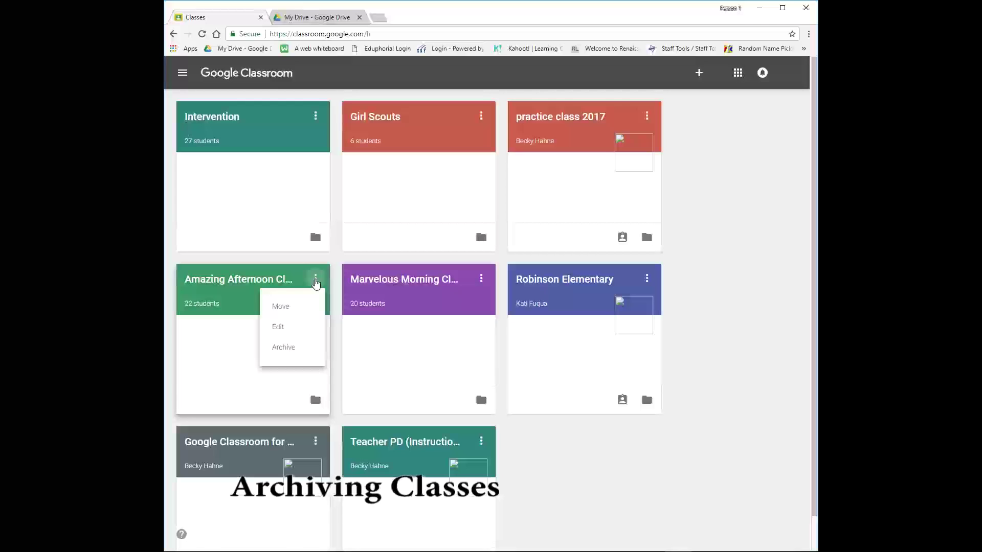
click(289, 350)
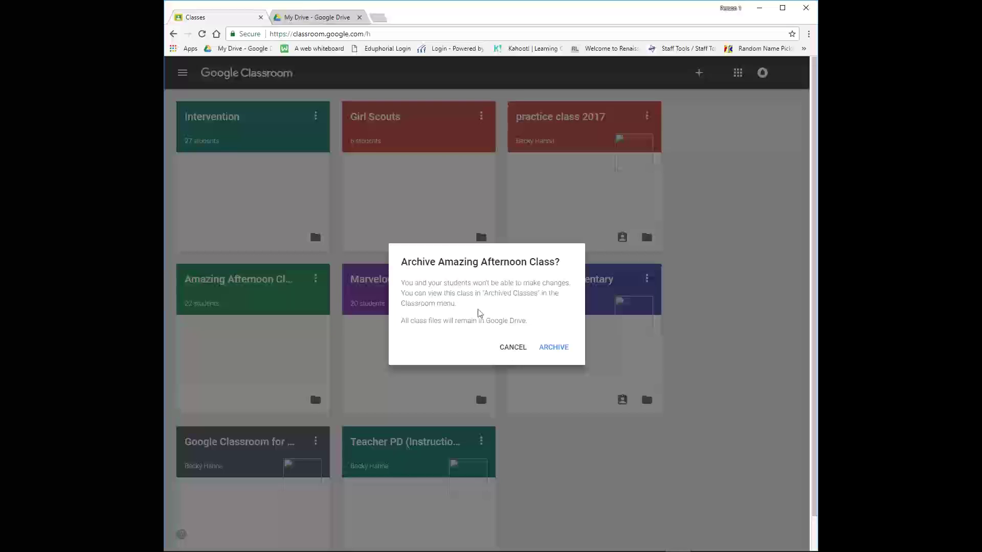
click(505, 349)
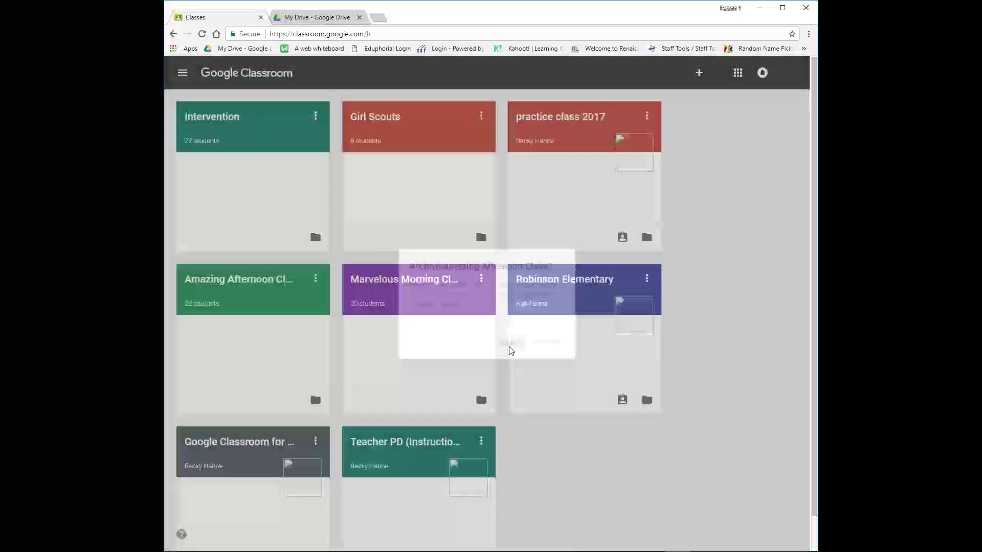
Open the archived classes and look through the stream of the archived Rocking Reading Class
click(180, 74)
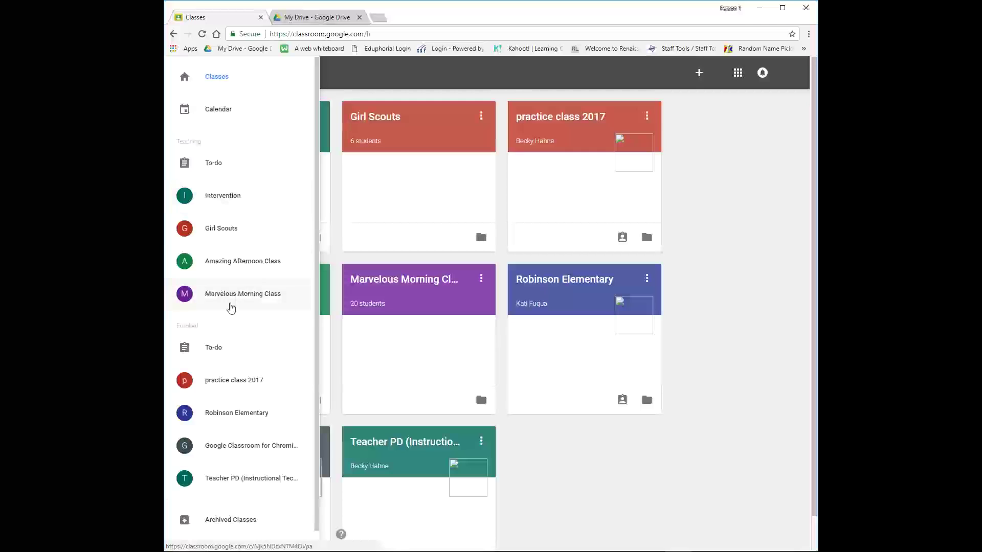
click(233, 521)
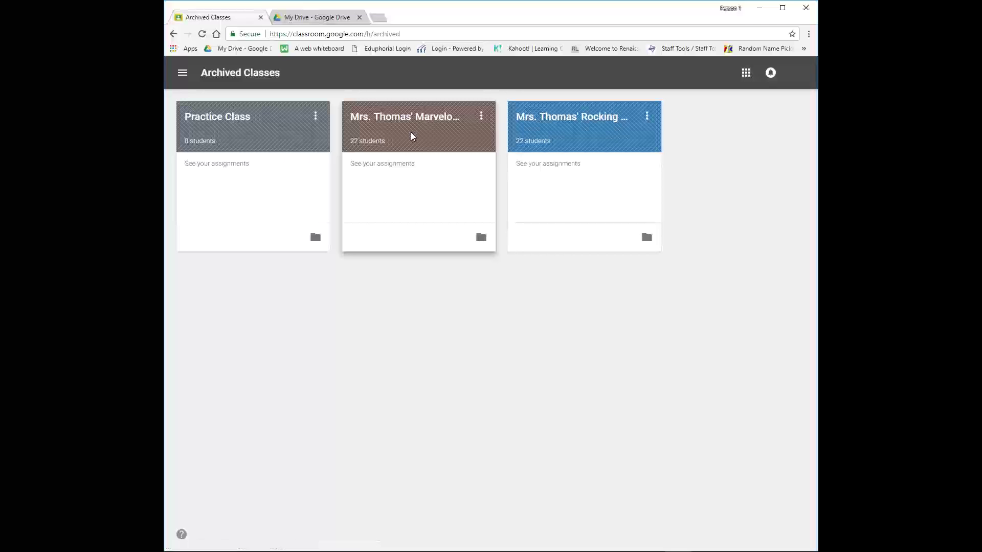
click(585, 124)
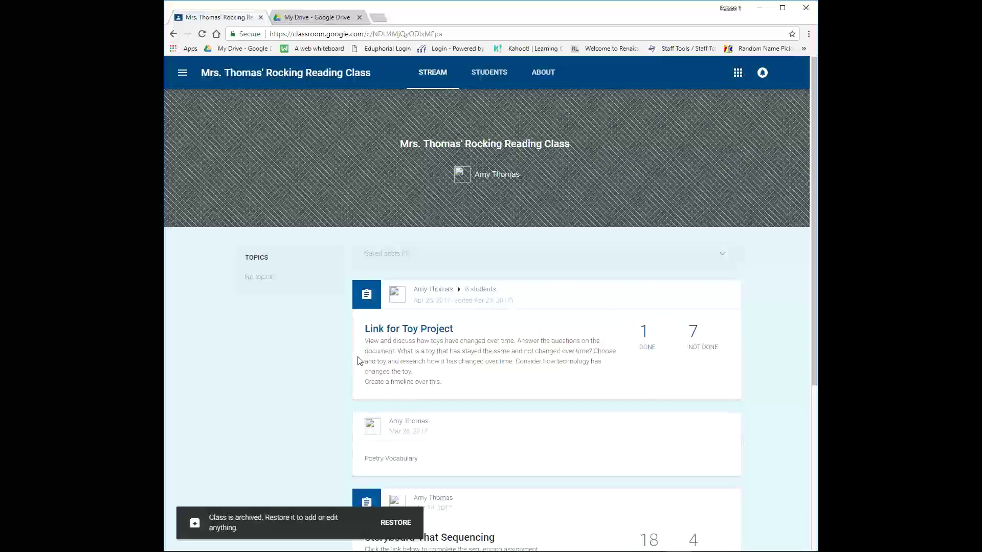
scroll(359, 361, down, 3)
scroll(359, 361, down, 2)
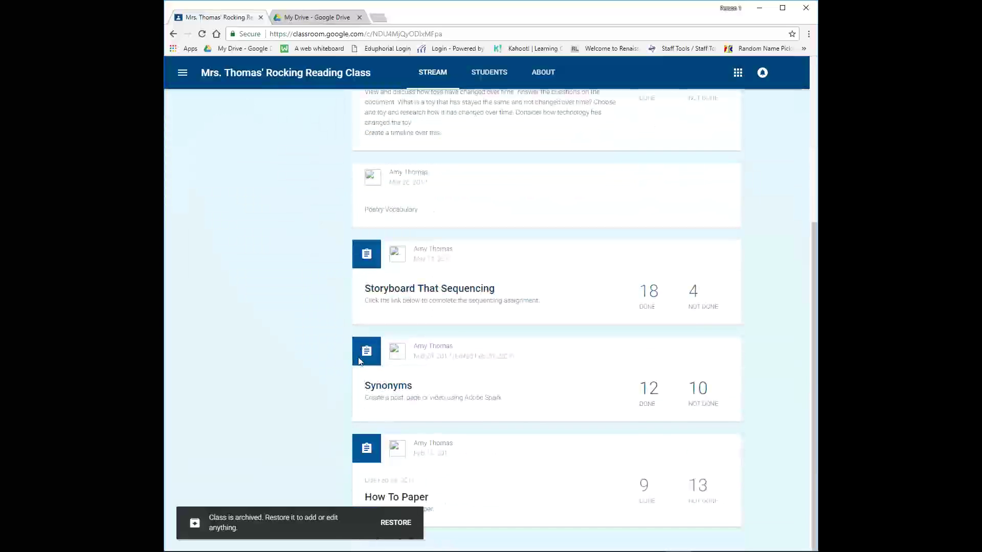
scroll(605, 403, up, 2)
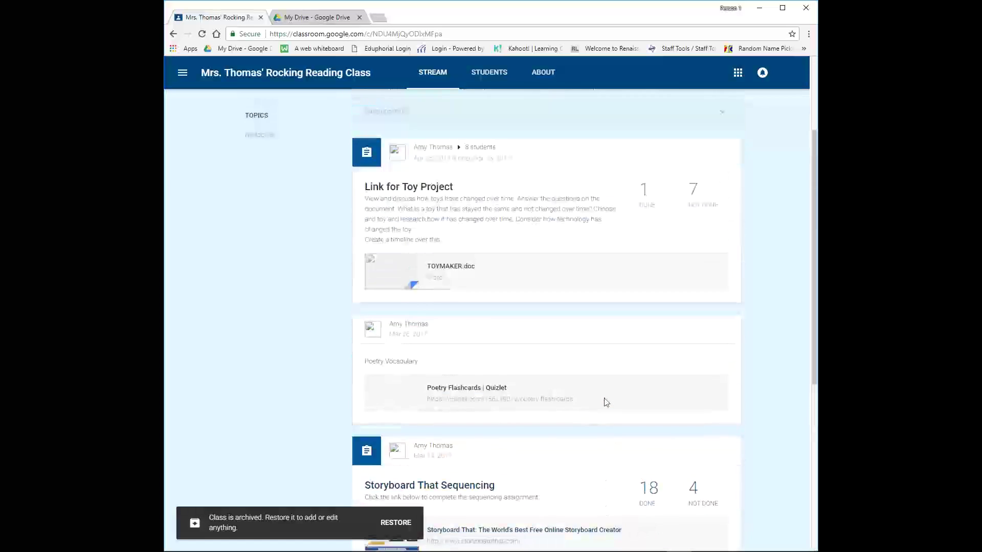
scroll(605, 403, up, 3)
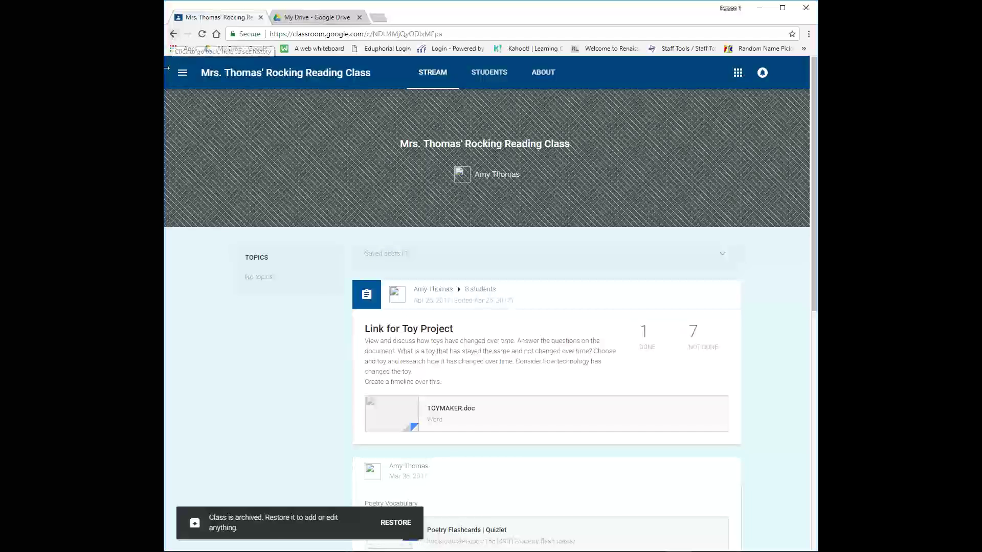
Go back to the archived classes and view the move, restore and delete options of the Rocking Reading Class
click(173, 33)
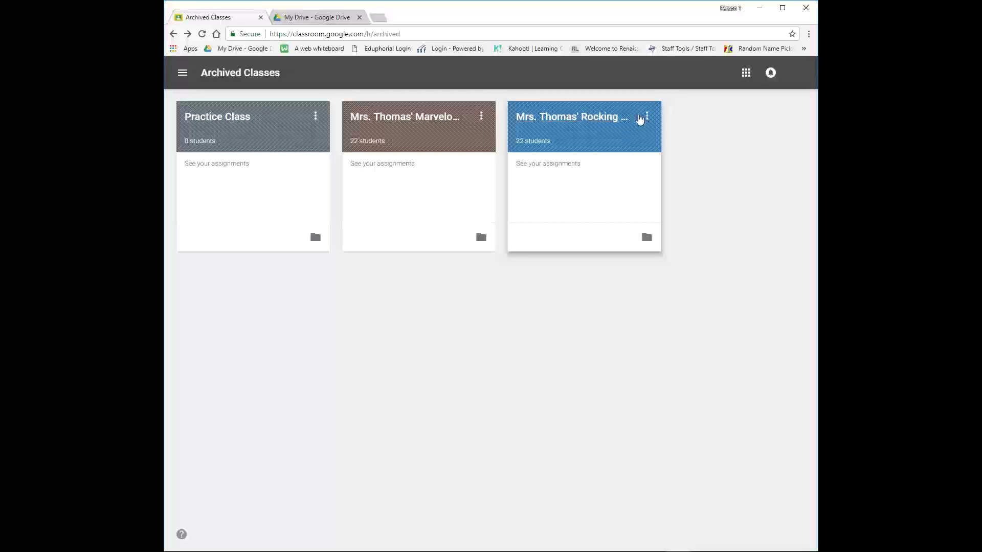
click(647, 116)
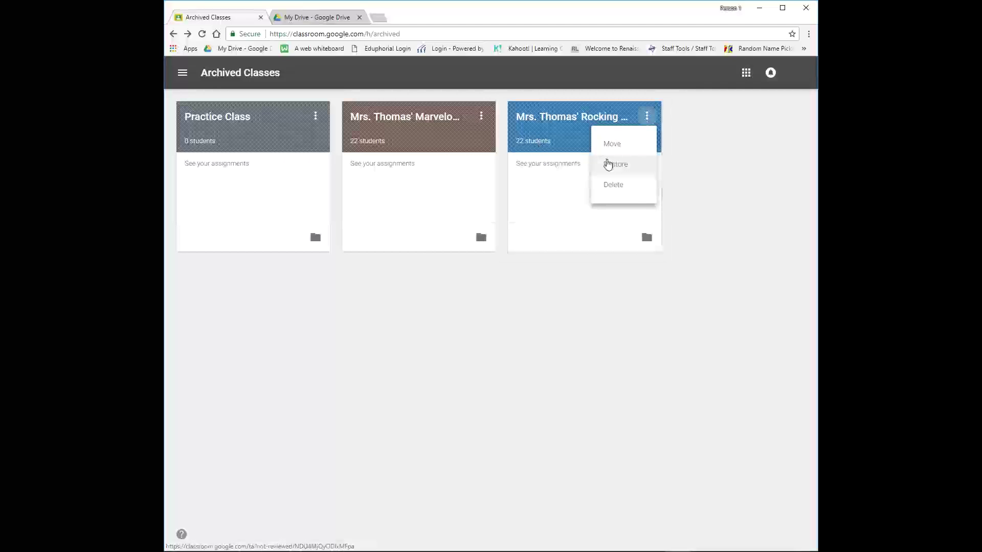
click(695, 166)
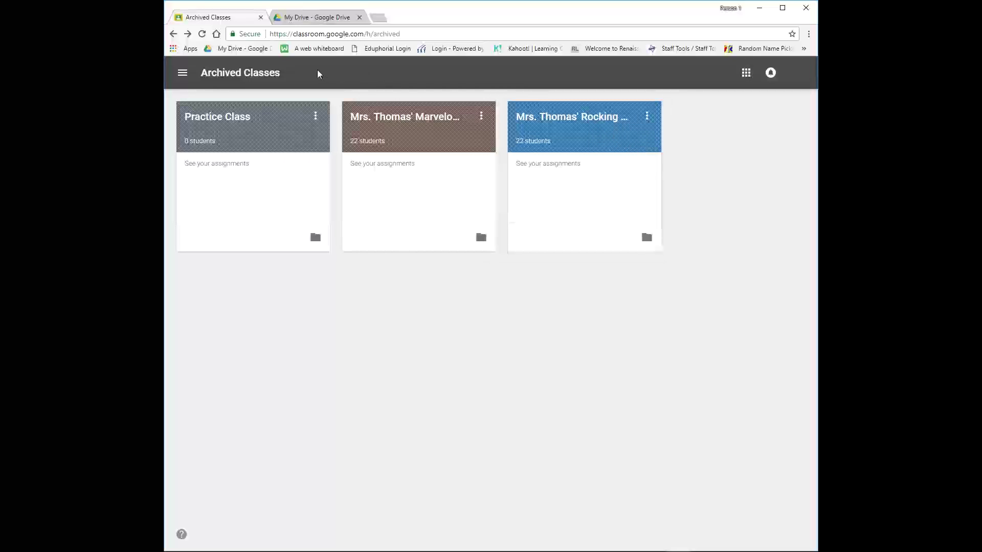
In Amazing Afternoon Class, view the reusable posts of the archived Marvelous Morning Class, close them unused, and return to the classes overview
click(183, 73)
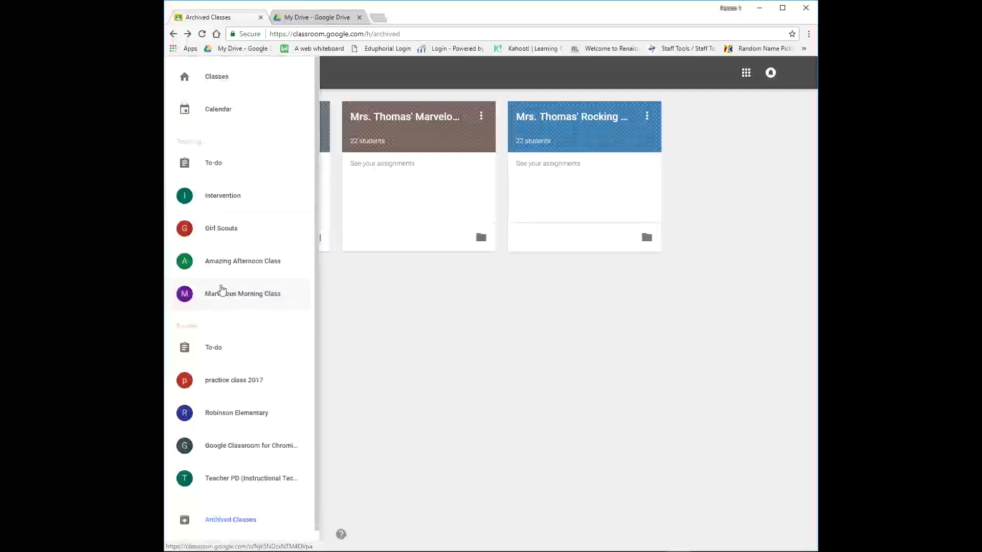
click(223, 263)
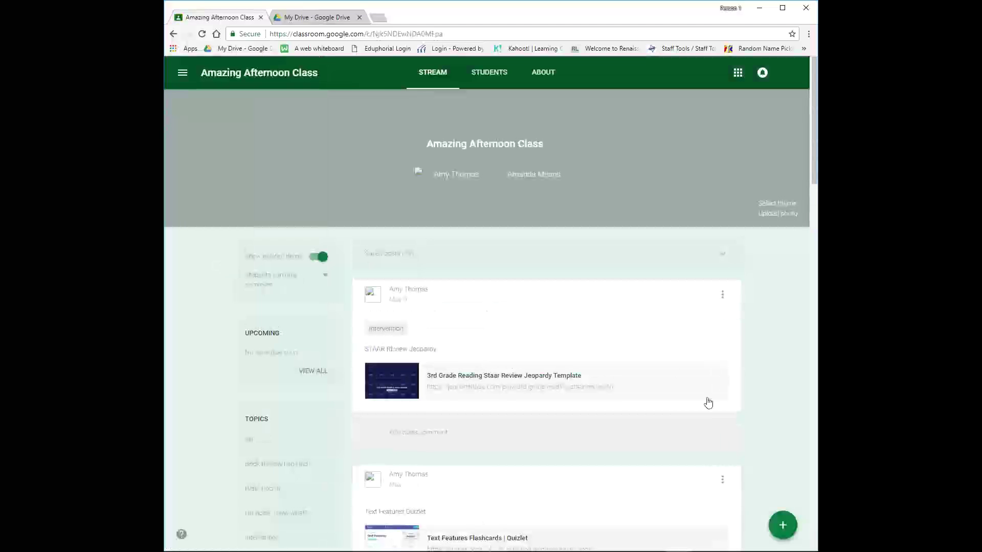
mouse_move(783, 528)
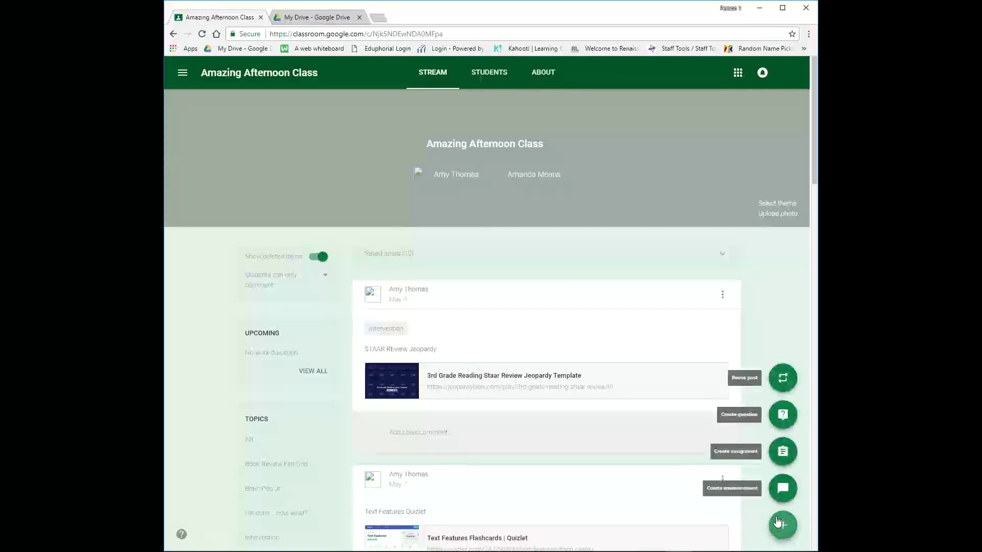
click(781, 381)
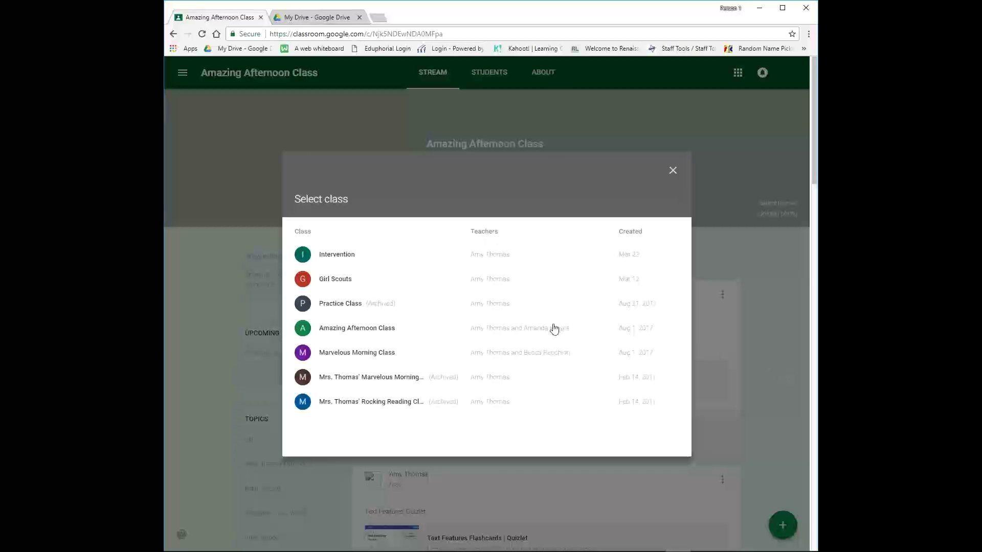
click(364, 379)
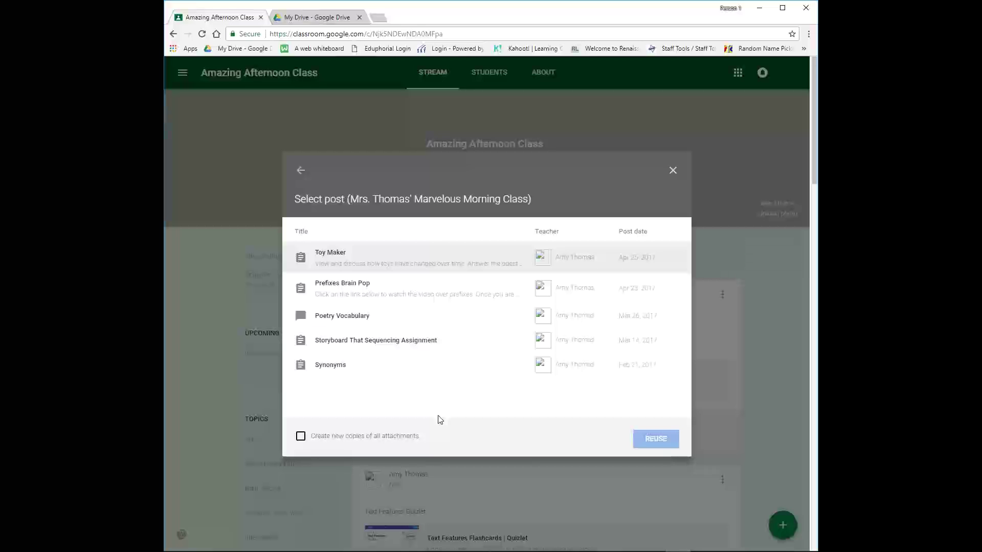
click(671, 170)
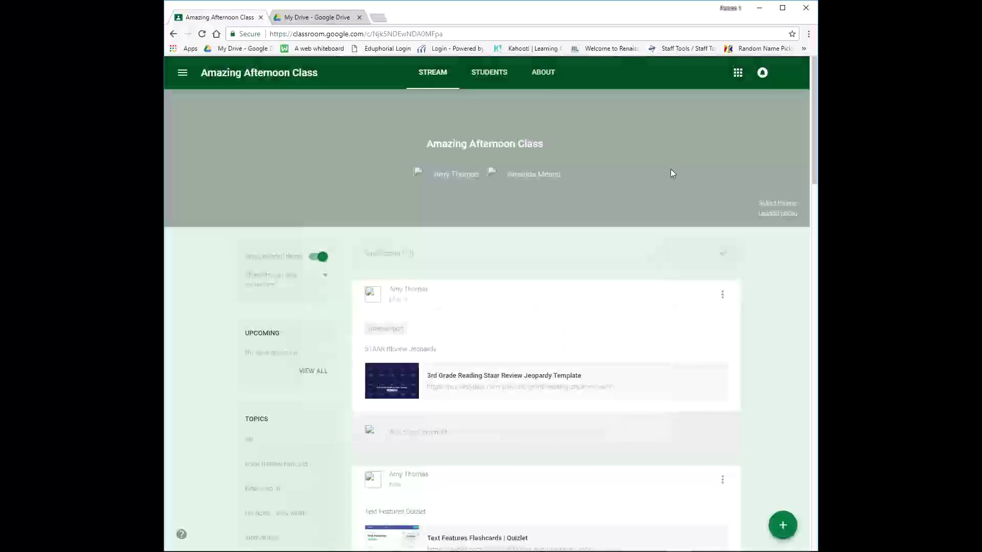
click(183, 73)
click(200, 80)
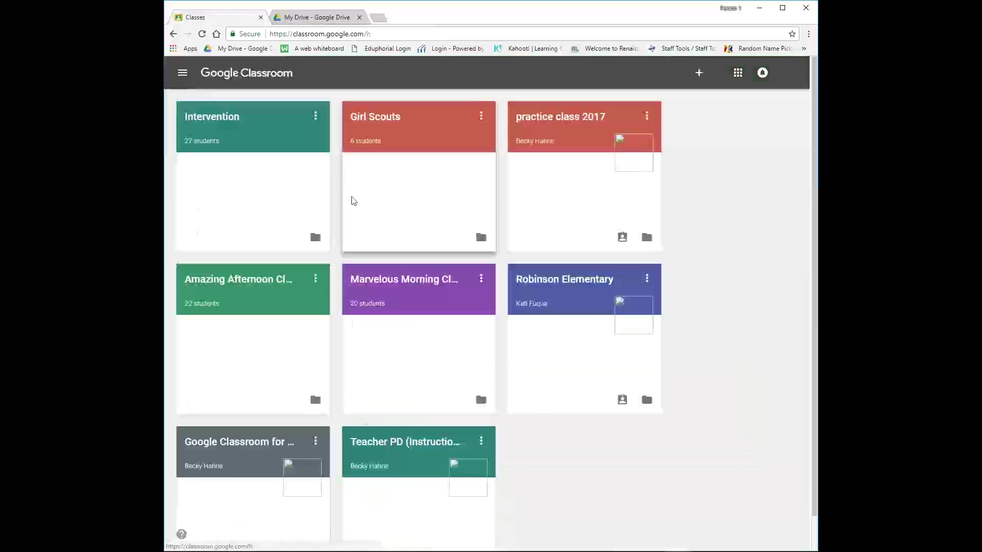